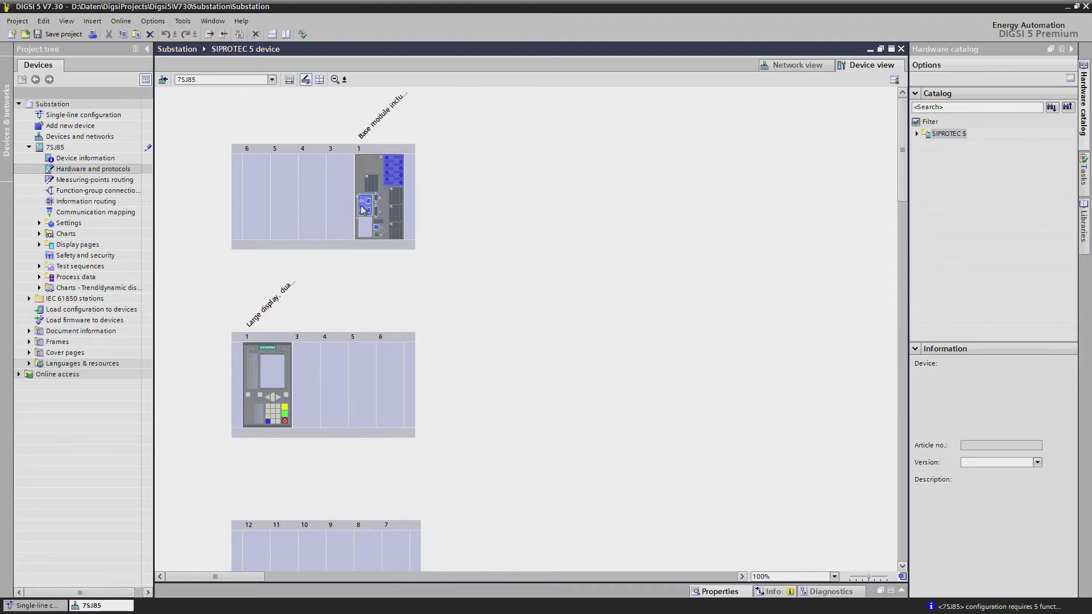
# Step: Check the ETH-BA-2EL module's Ethernet addresses and set its channel 1 communication protocol to IEC 61850-8-1
pyautogui.click(719, 592)
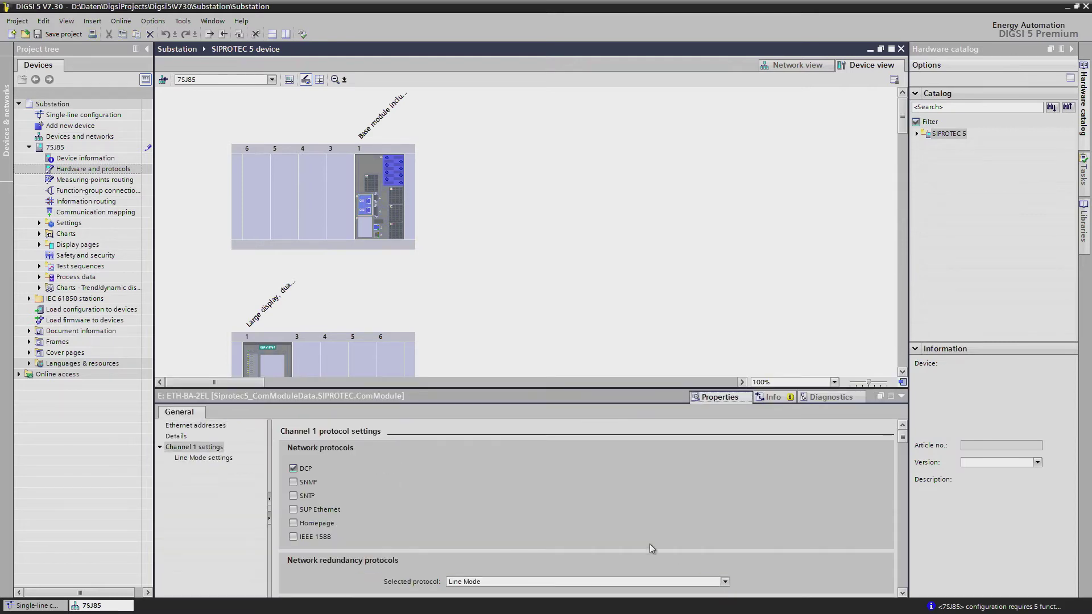
pyautogui.click(222, 427)
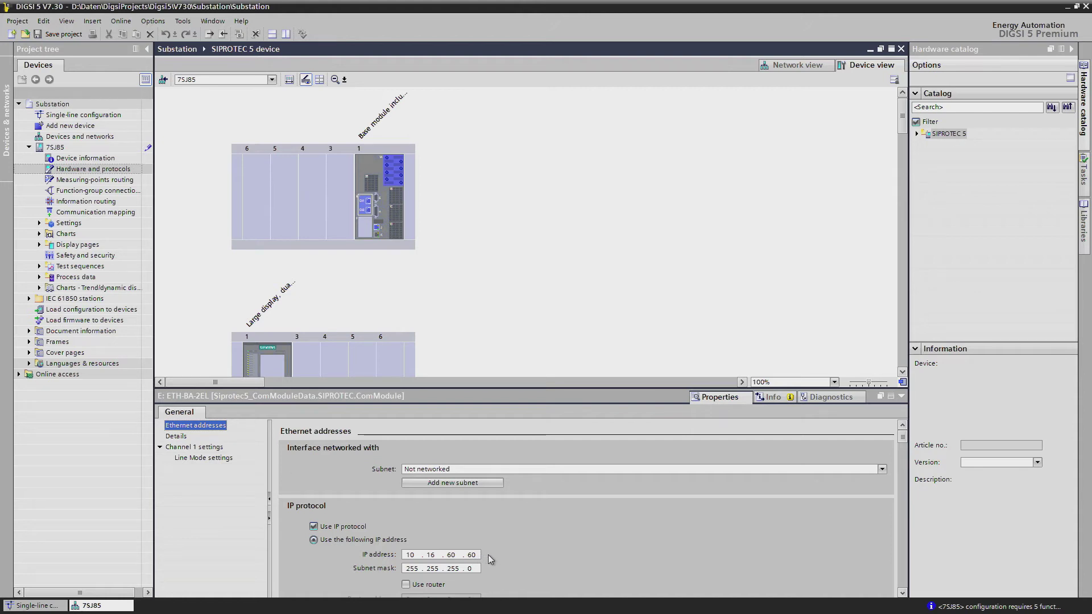
pyautogui.click(192, 448)
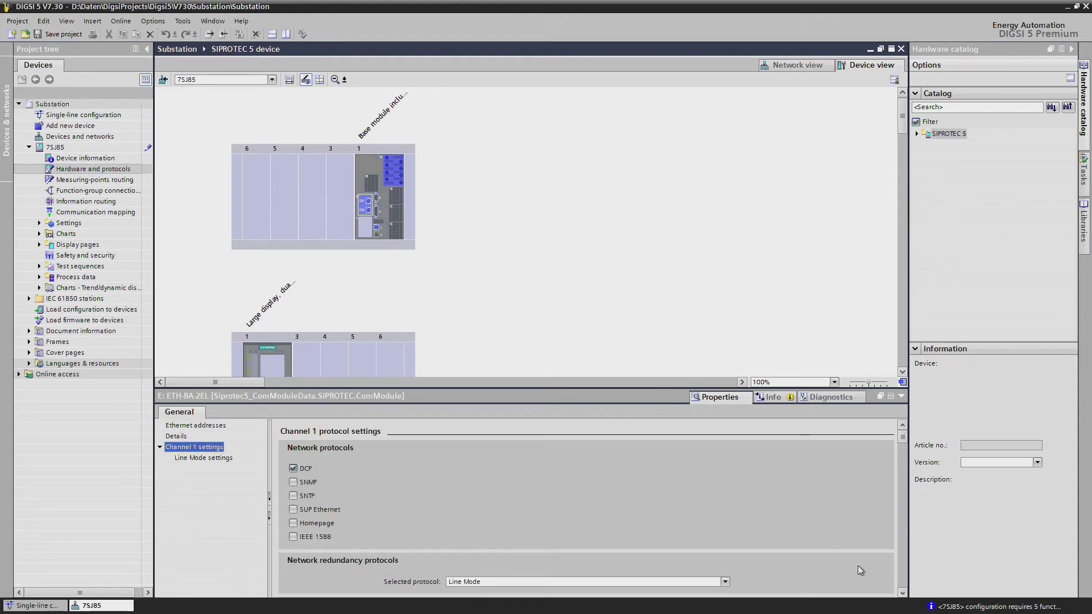
pyautogui.click(902, 593)
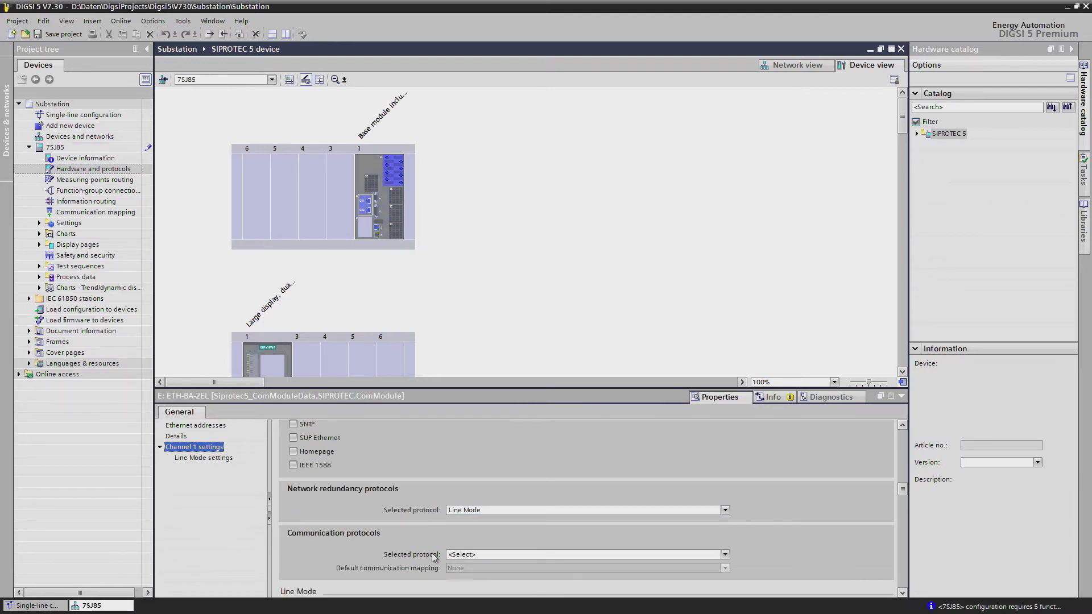
pyautogui.click(725, 555)
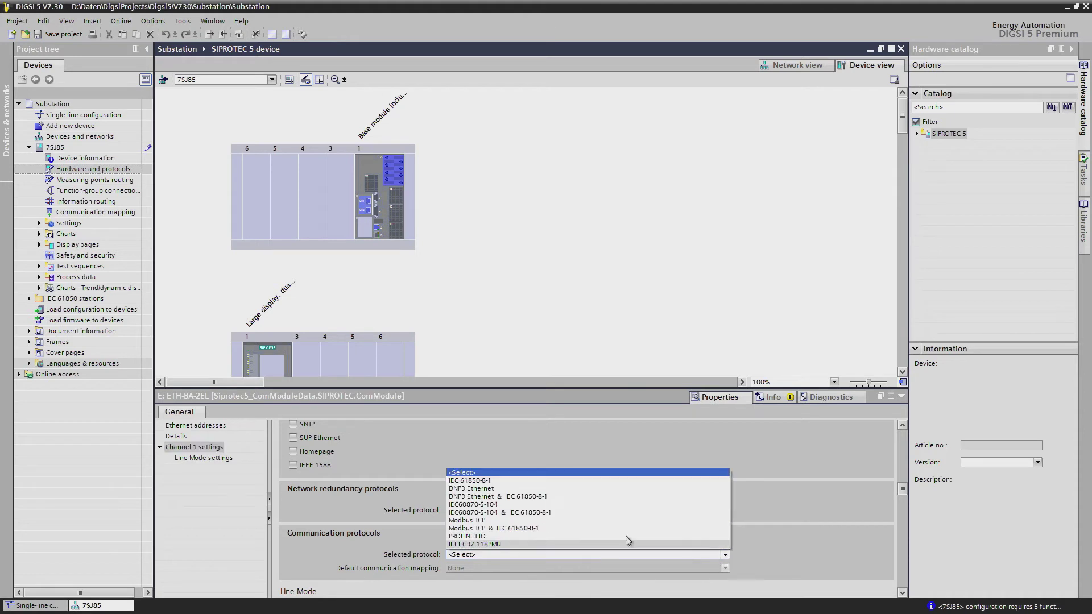
pyautogui.click(497, 483)
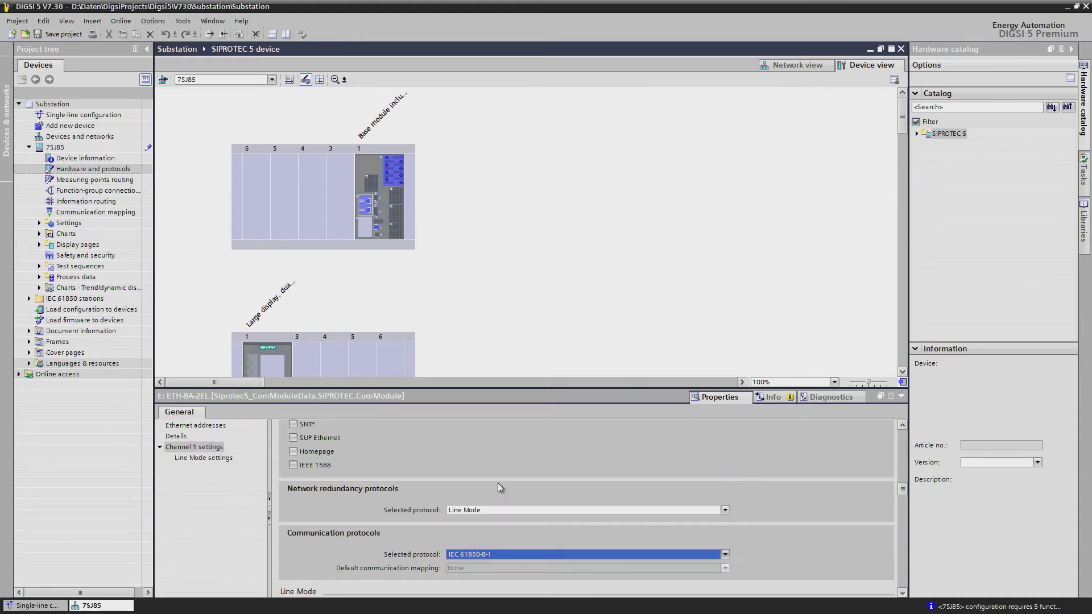
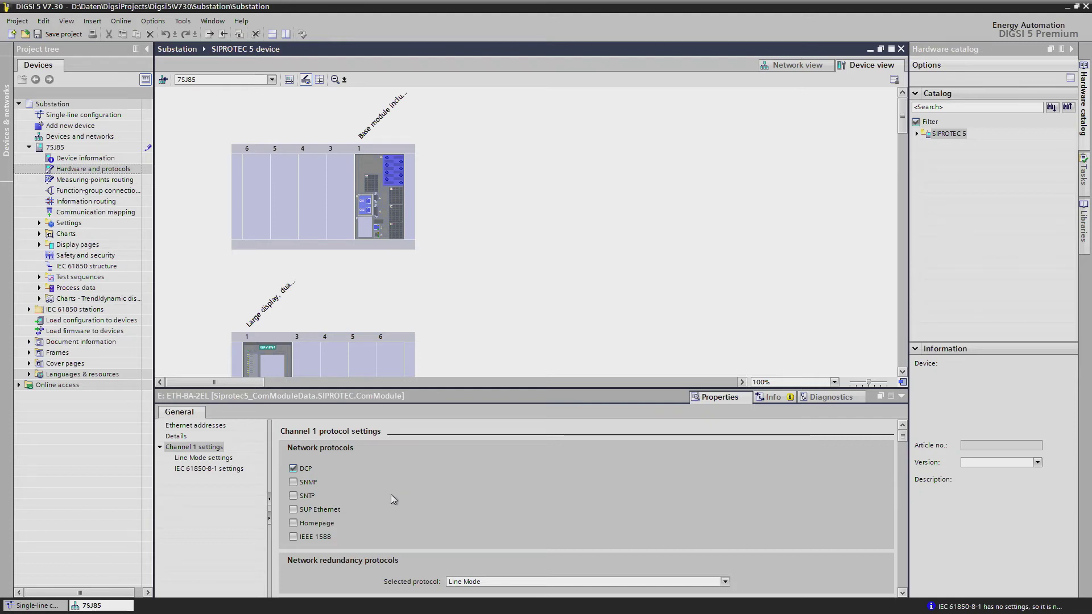
# Step: Activate the SNTP network protocol on channel 1 of the ETH-BA-2EL module and display its SNTP settings
pyautogui.click(304, 497)
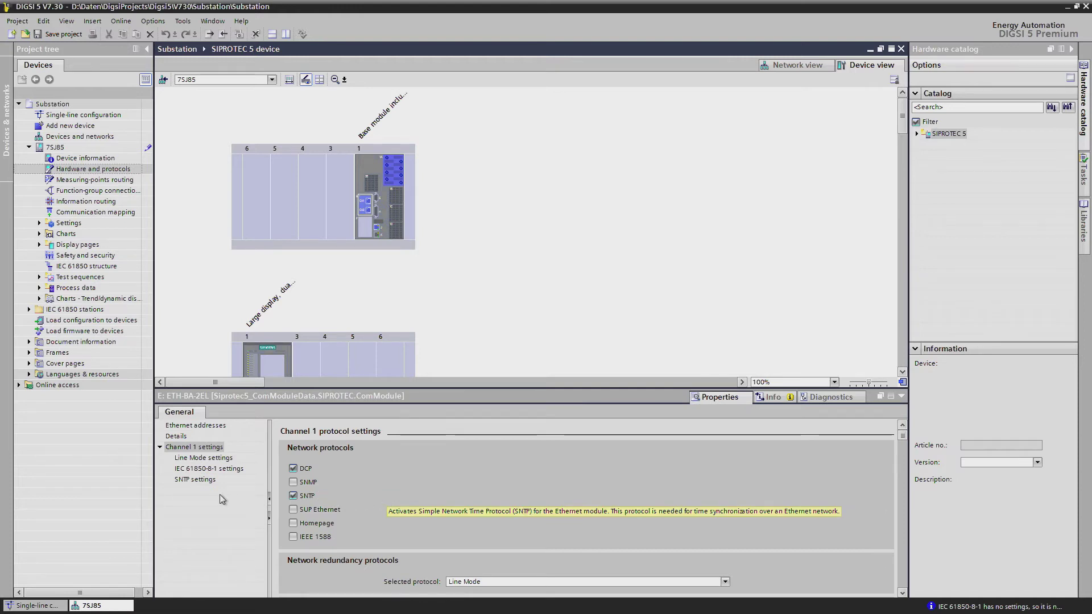
pyautogui.click(190, 480)
pyautogui.click(189, 479)
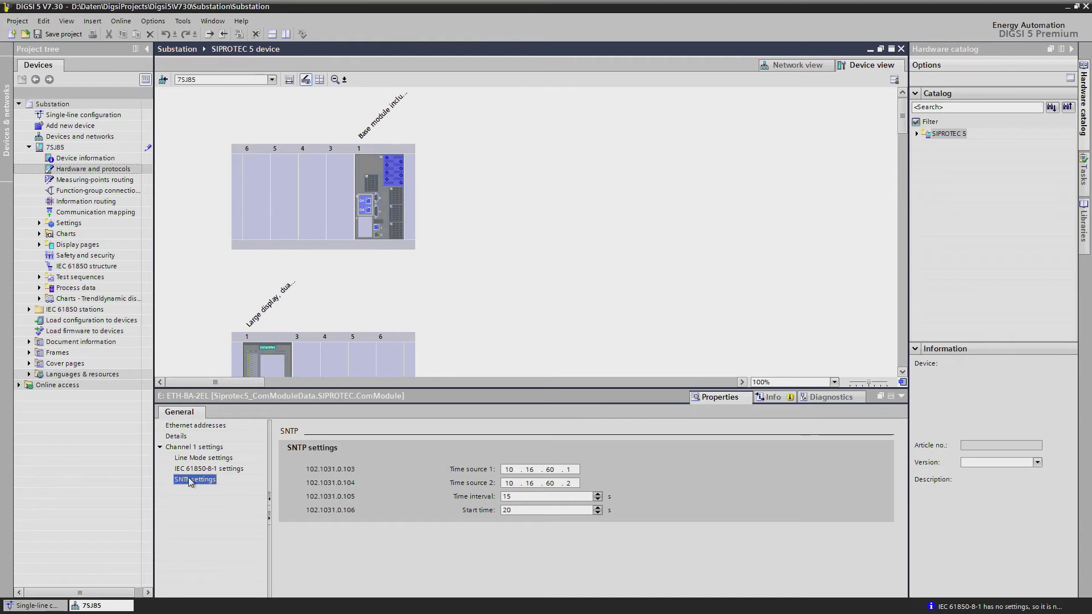
# Step: Change channel 1's network redundancy protocol to RSTP and accept losing the Line Mode settings
pyautogui.click(202, 449)
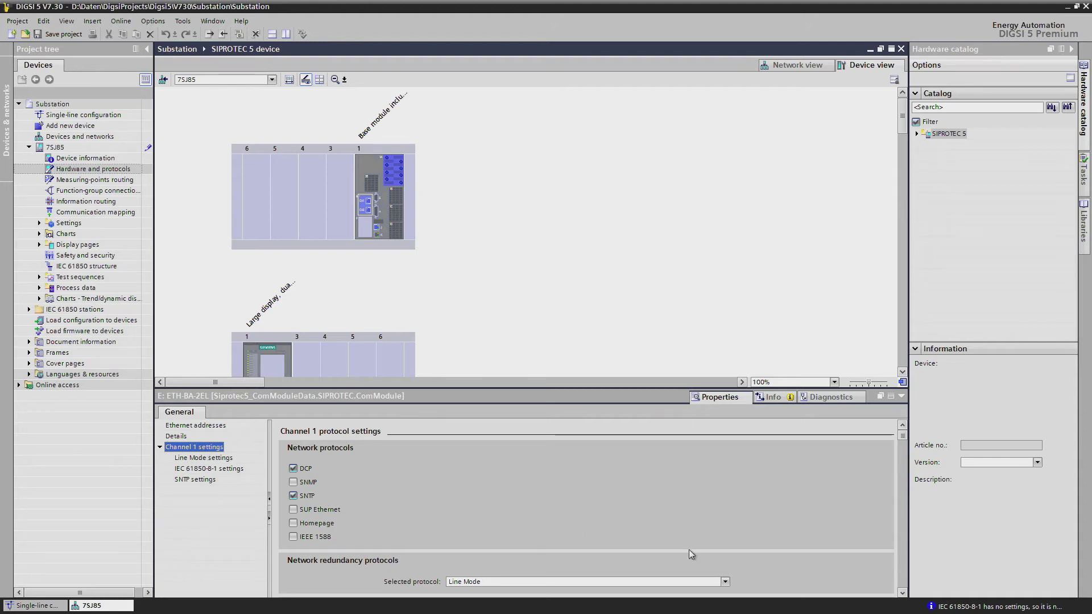
pyautogui.click(902, 592)
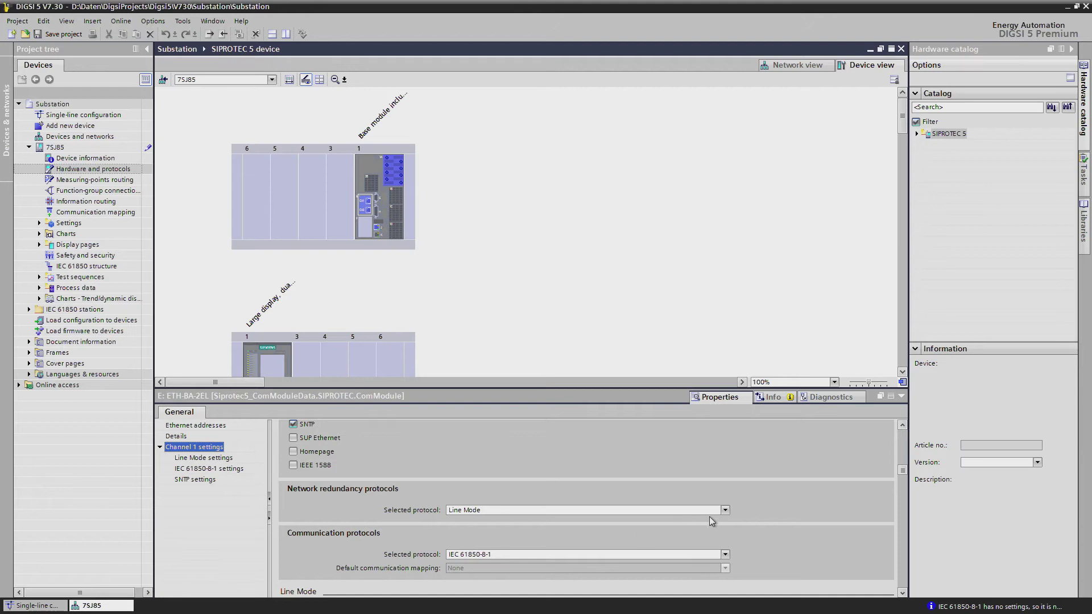
pyautogui.click(725, 510)
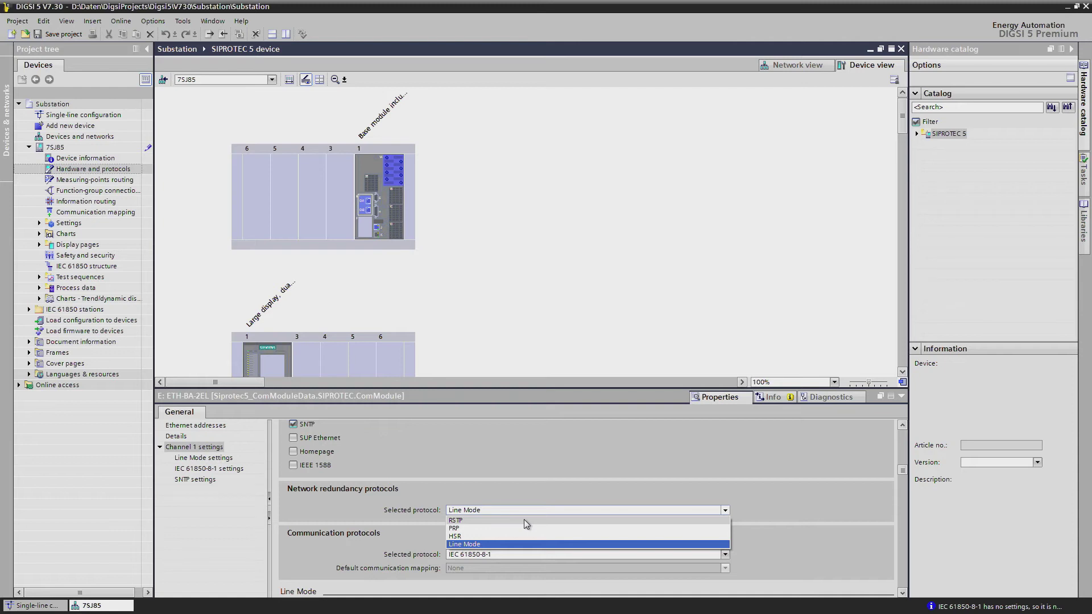
pyautogui.click(484, 520)
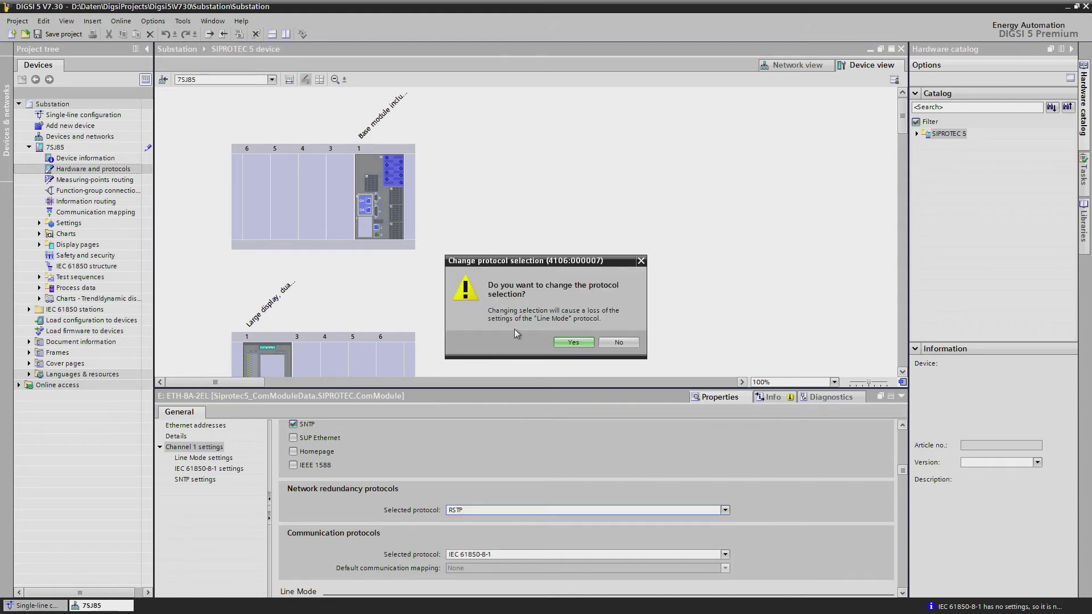
pyautogui.click(570, 343)
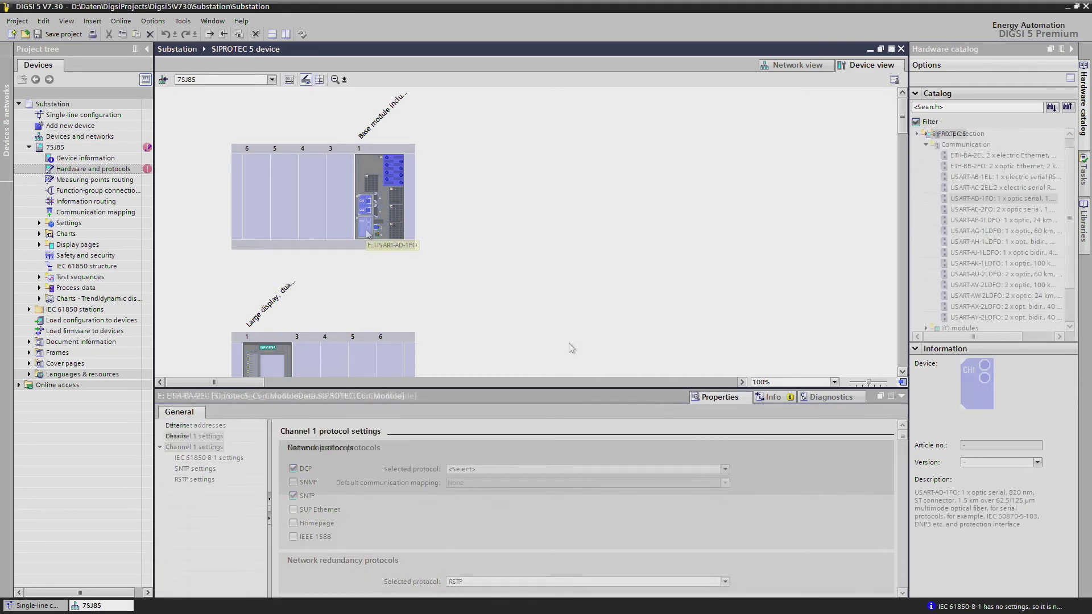
# Step: Replace the USART-AD-1FO module at port F of the base module with a USART-AE-2FO from the catalog
pyautogui.click(367, 233)
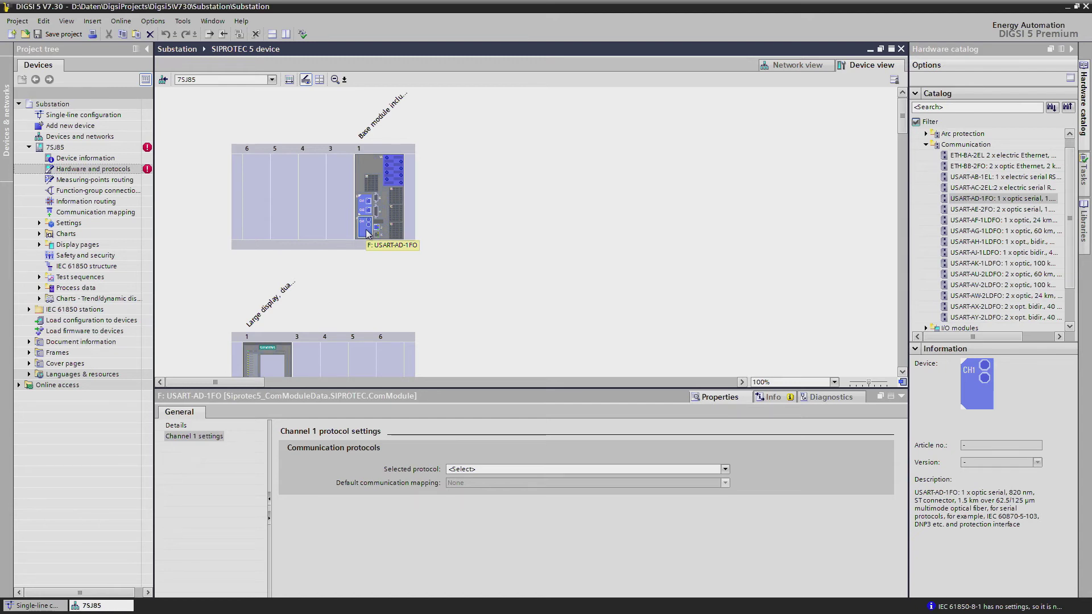
pyautogui.rightClick(367, 233)
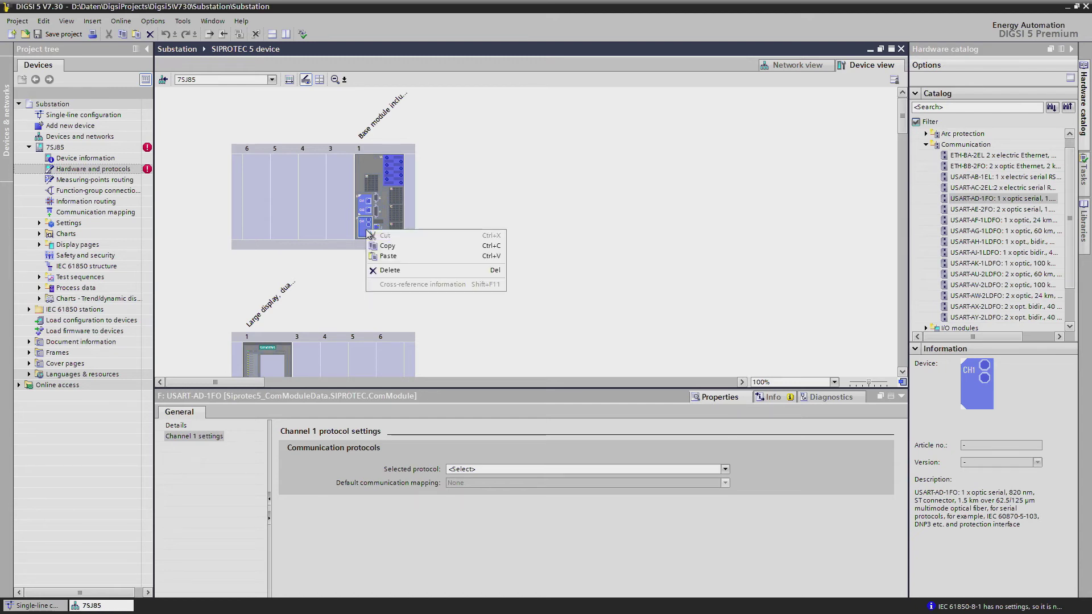
pyautogui.click(398, 270)
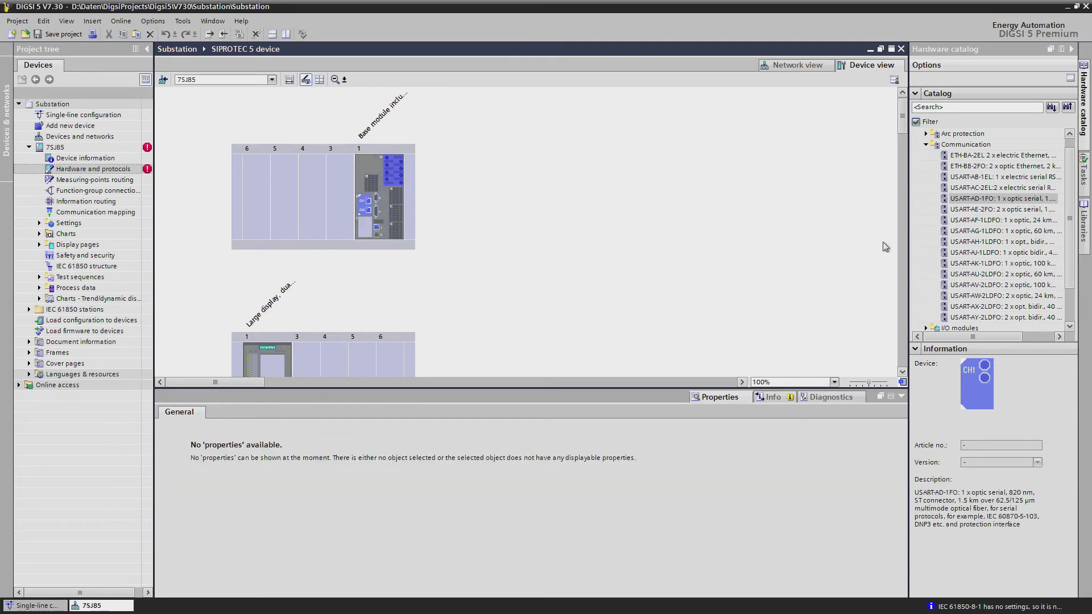
pyautogui.click(982, 210)
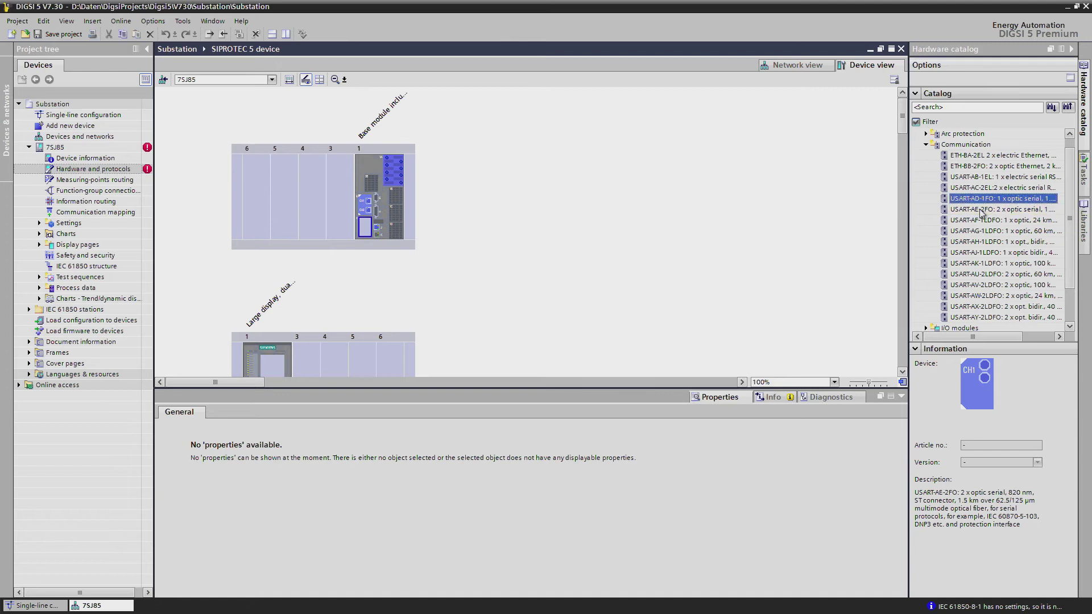
pyautogui.moveTo(981, 213); pyautogui.dragTo(364, 231)
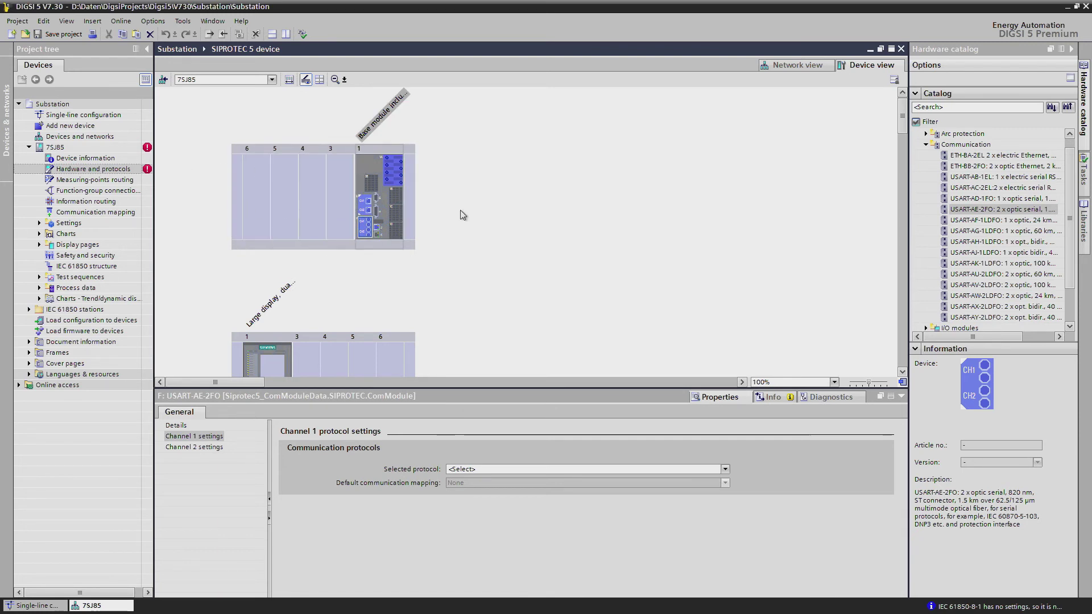
# Step: Insert an IO 205 module from the catalog's I/O modules into slot 3 beside the base module
pyautogui.click(902, 372)
pyautogui.click(902, 372)
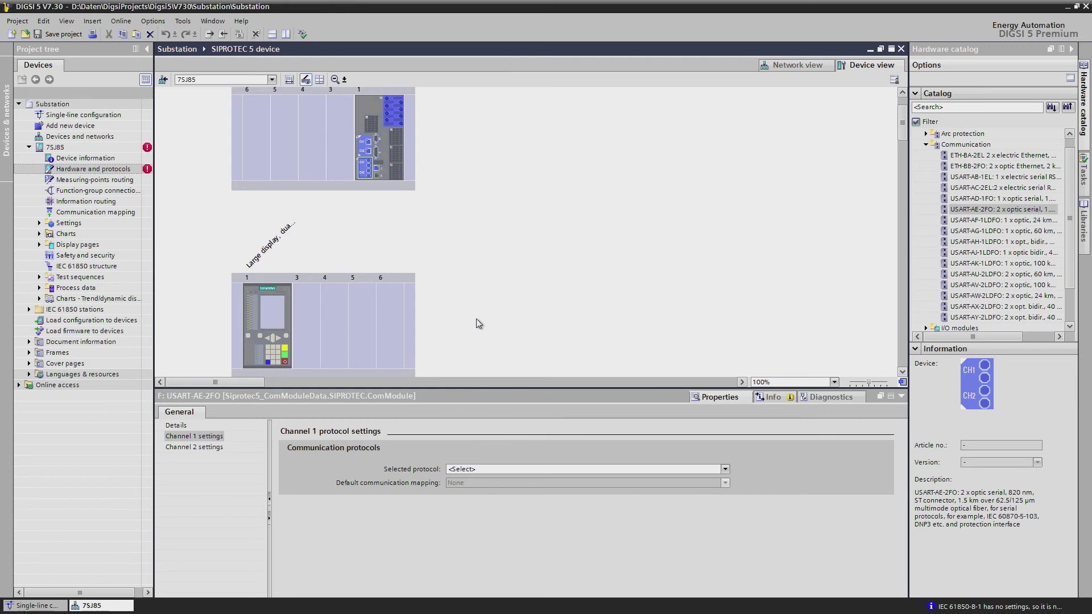
pyautogui.click(925, 144)
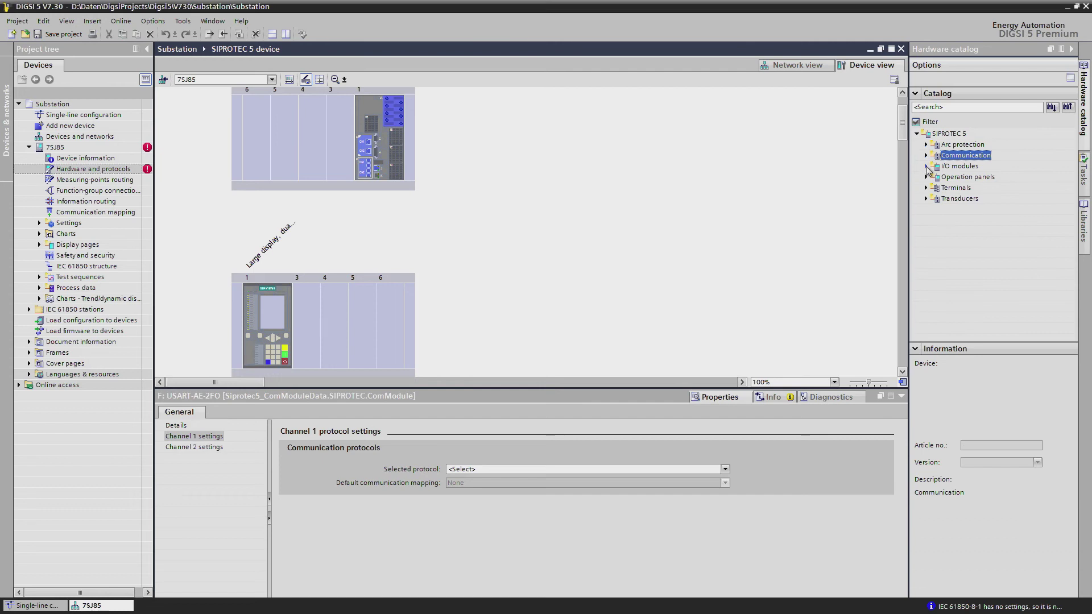
pyautogui.click(925, 166)
pyautogui.click(958, 209)
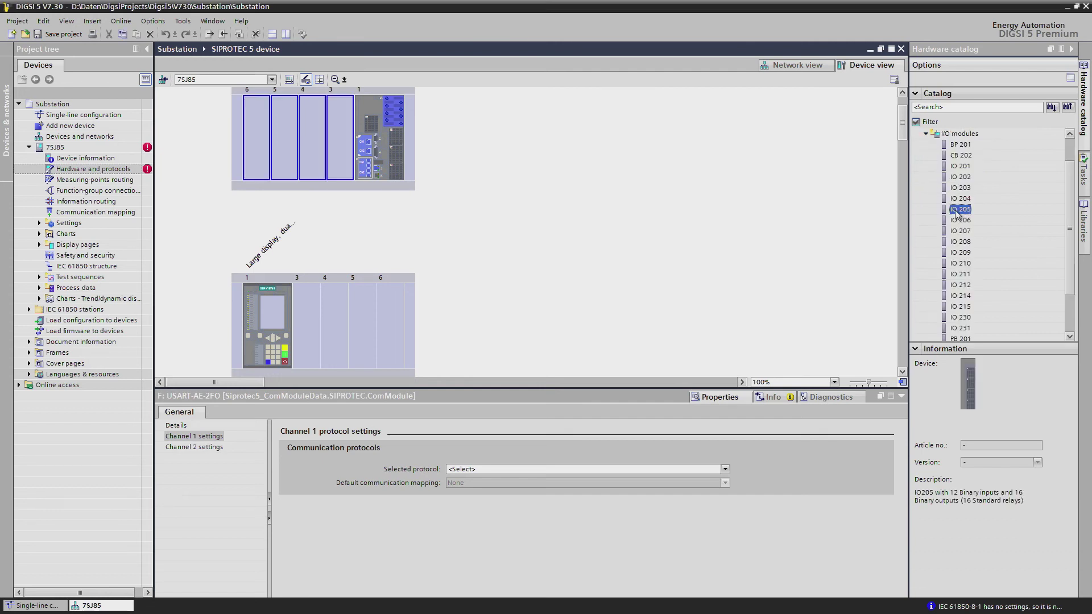
pyautogui.moveTo(959, 213); pyautogui.dragTo(340, 143)
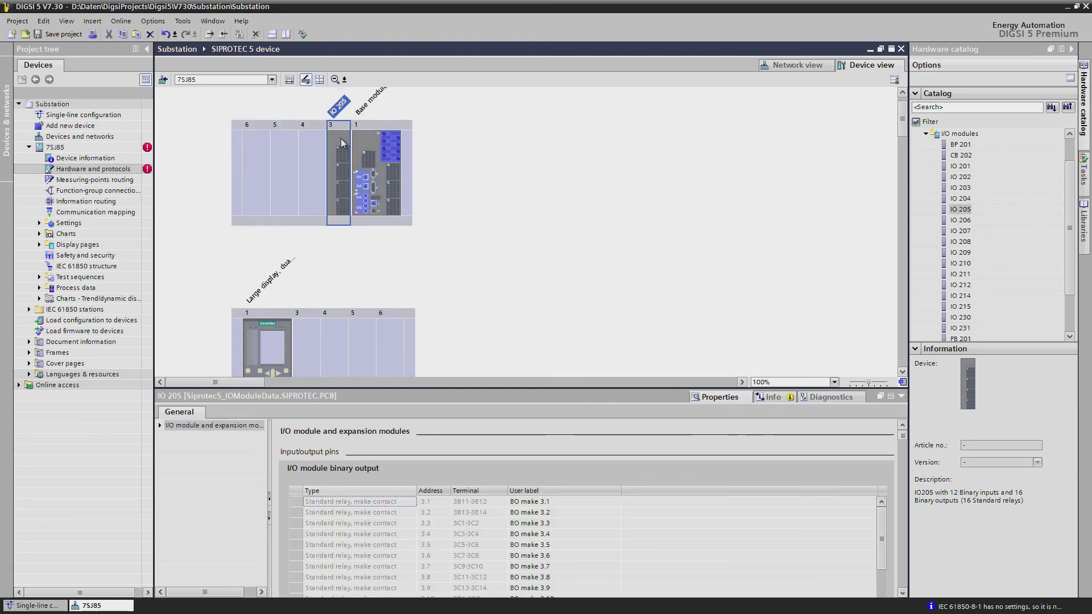
# Step: Add the "Expans.mod., red LEDs" operation panel to slot 3 of the front view, beside the large display
pyautogui.click(926, 133)
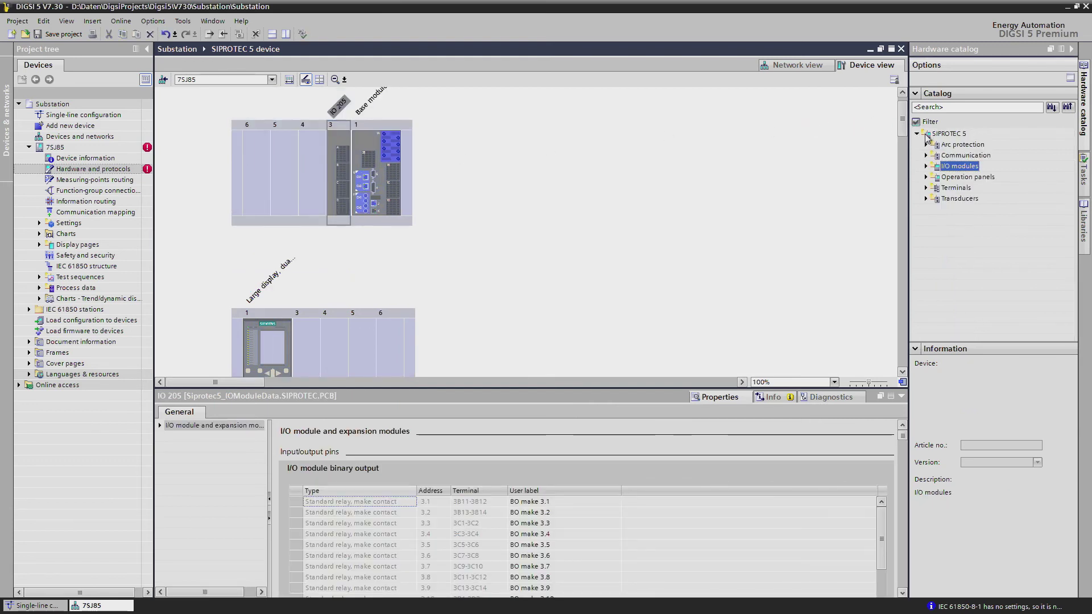
pyautogui.click(925, 177)
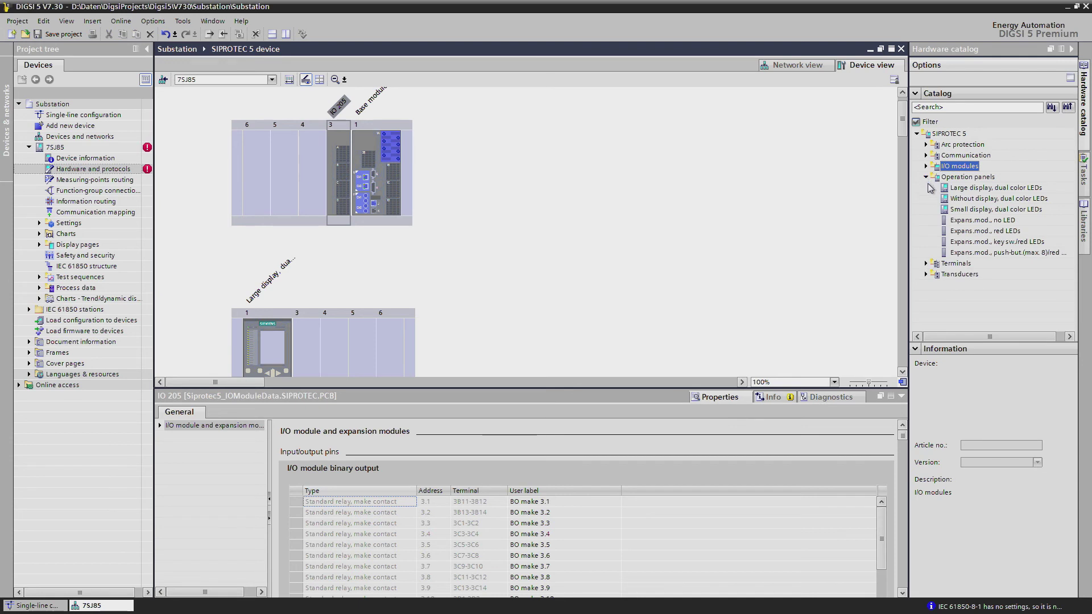
pyautogui.moveTo(958, 230); pyautogui.dragTo(307, 340)
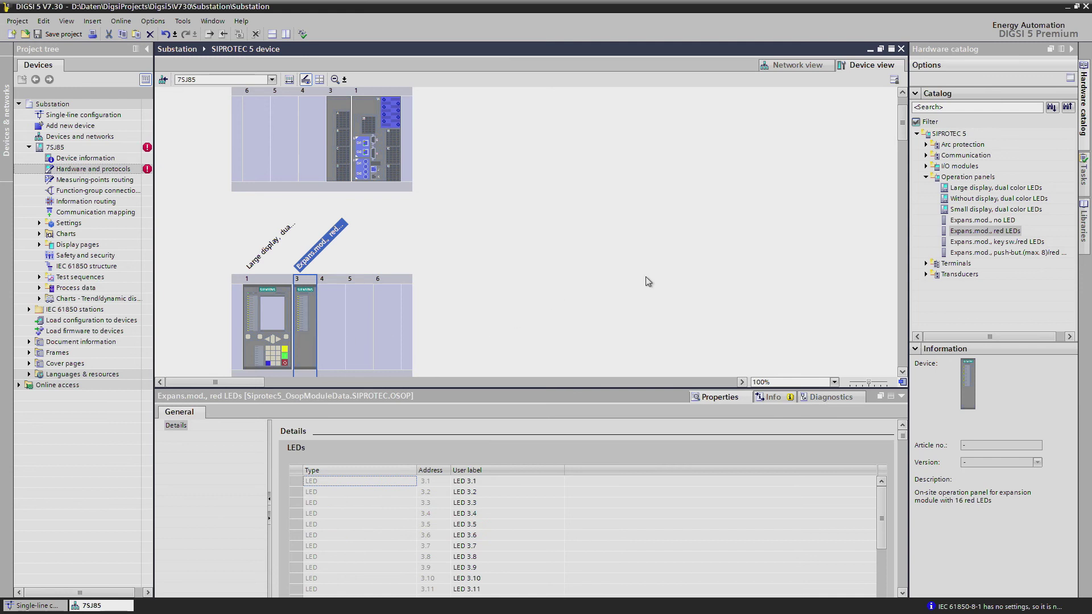
# Step: Select IO 205 in the catalog and examine its description and the slots in the first and second rows that can take it
pyautogui.click(927, 167)
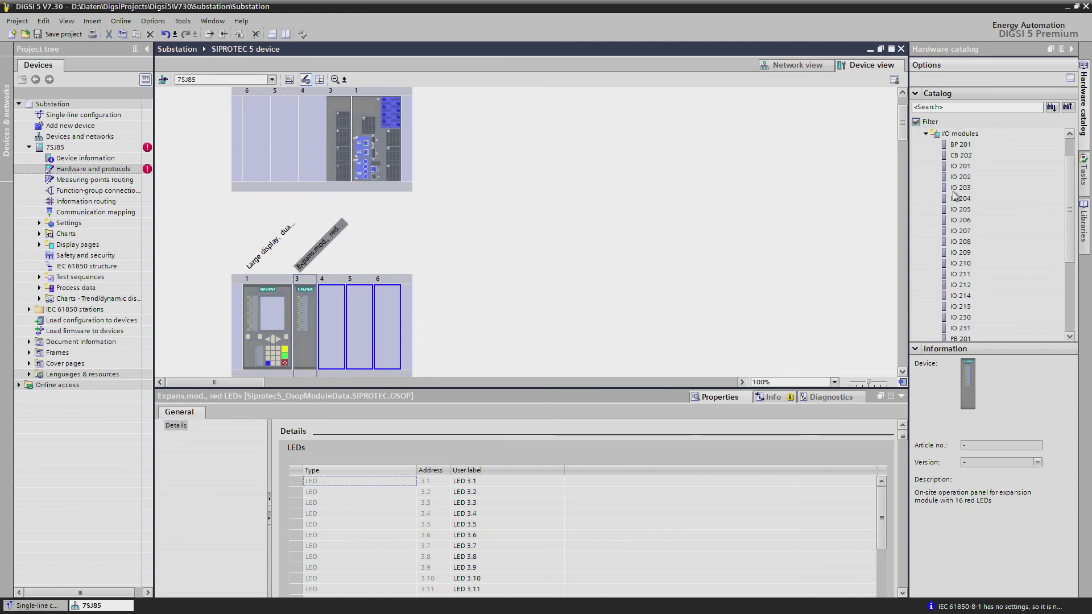
pyautogui.click(960, 209)
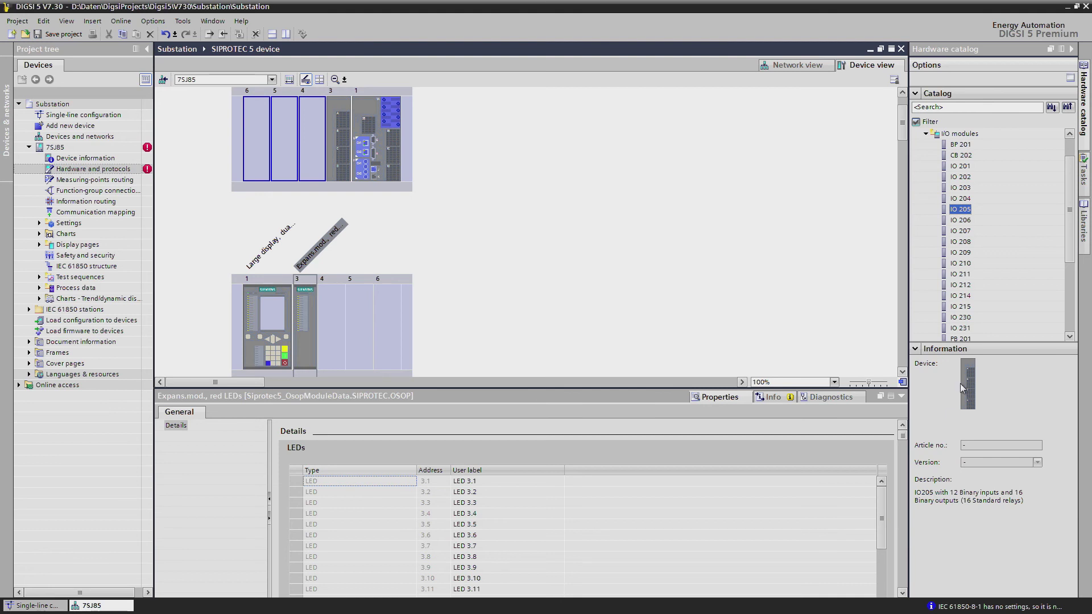
pyautogui.scroll(-6, 904, 375)
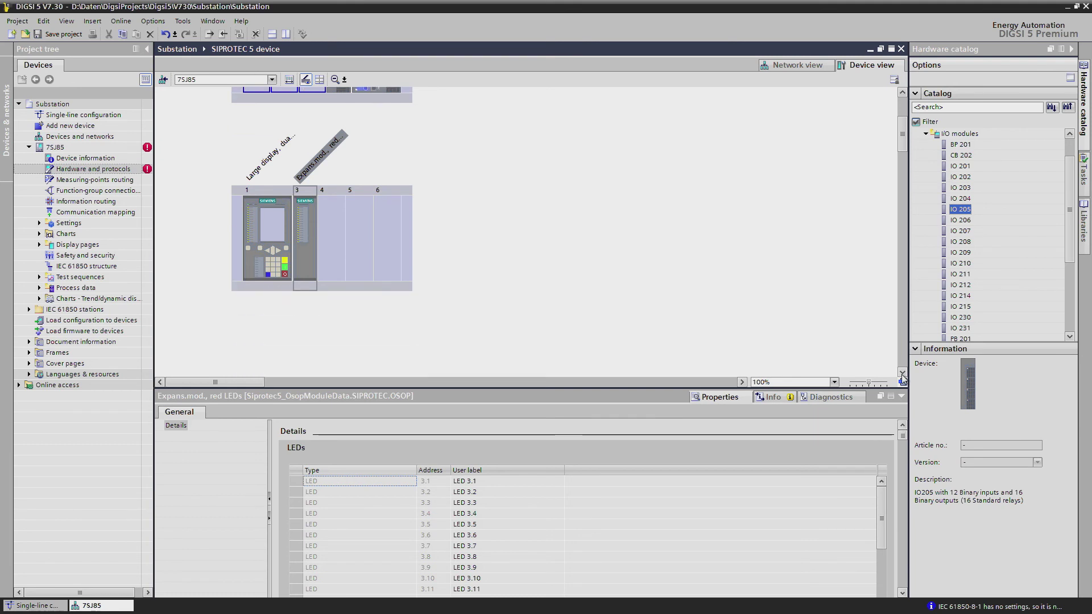
pyautogui.scroll(-1, 902, 378)
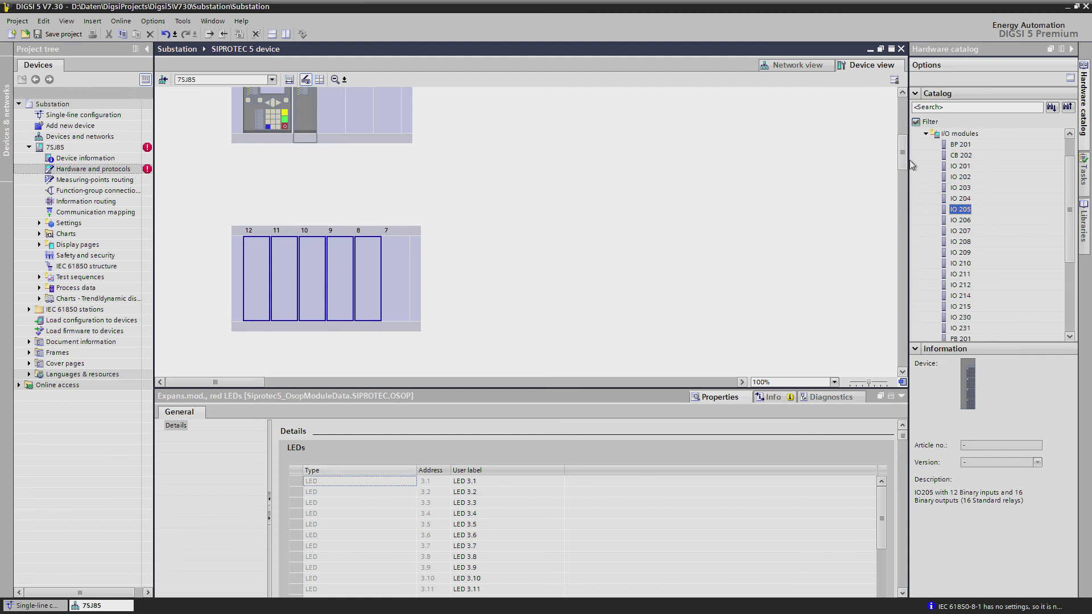
pyautogui.moveTo(900, 159); pyautogui.dragTo(906, 124)
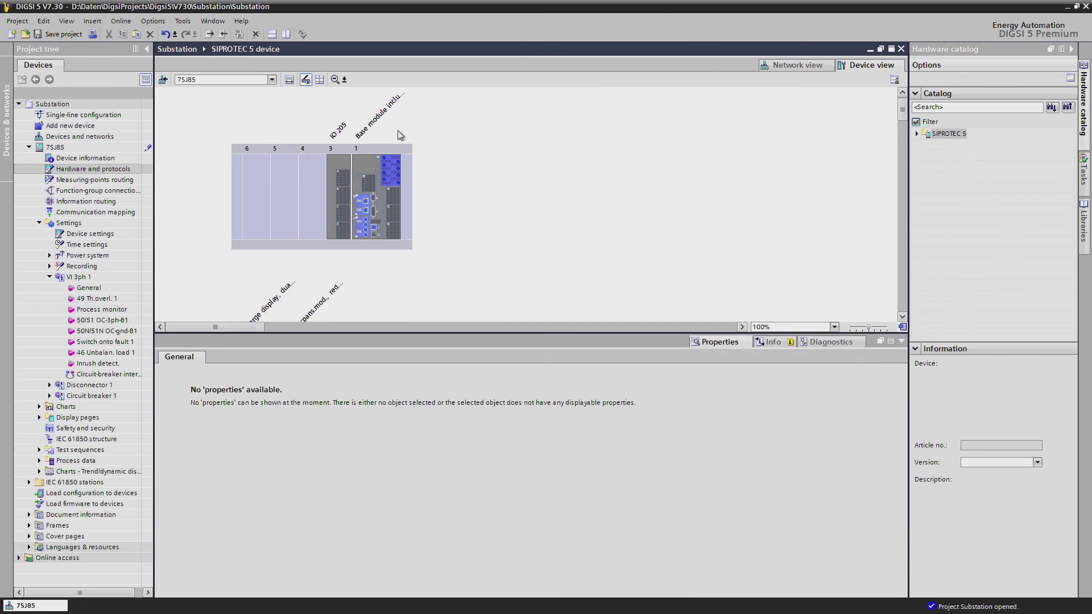
# Step: Display the input/output pin properties of the base module in slot 1
pyautogui.click(361, 170)
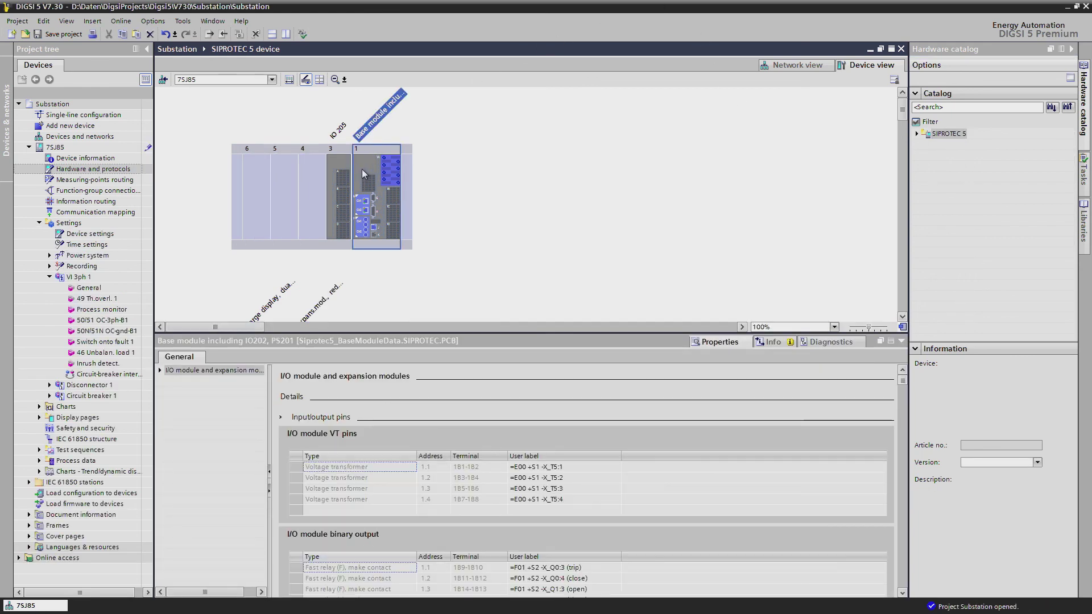